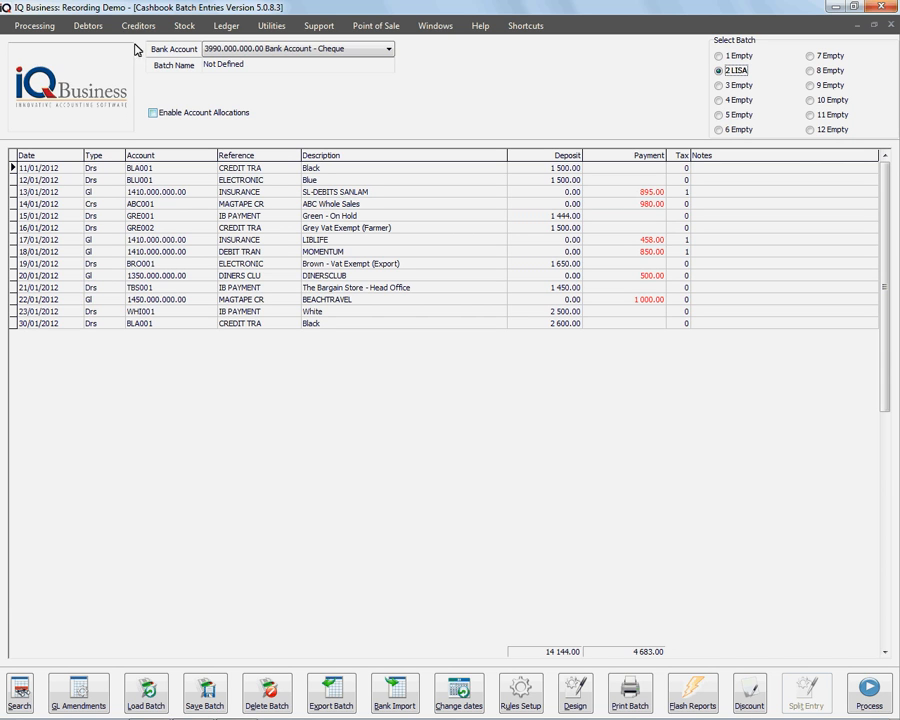
Process the LISA cashbook batch with account allocations enabled and close the postings preview.
click(154, 114)
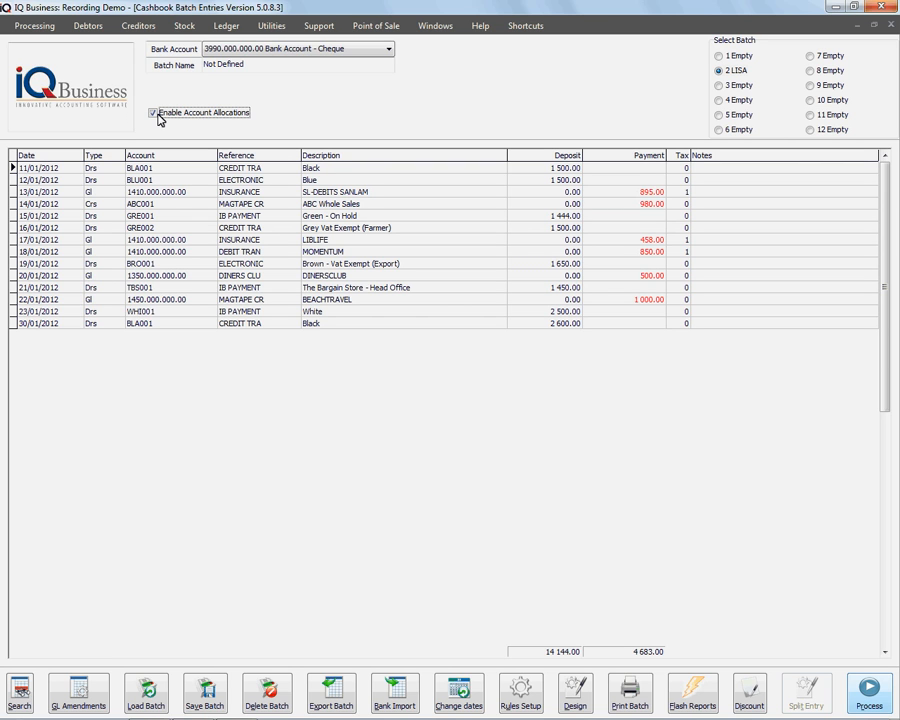
click(869, 692)
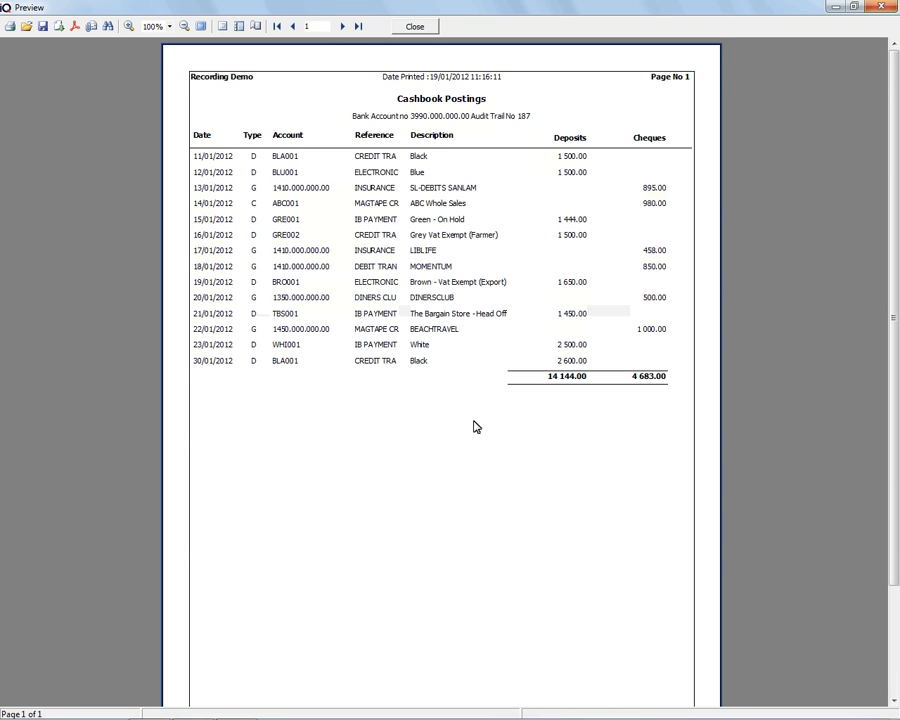
click(416, 27)
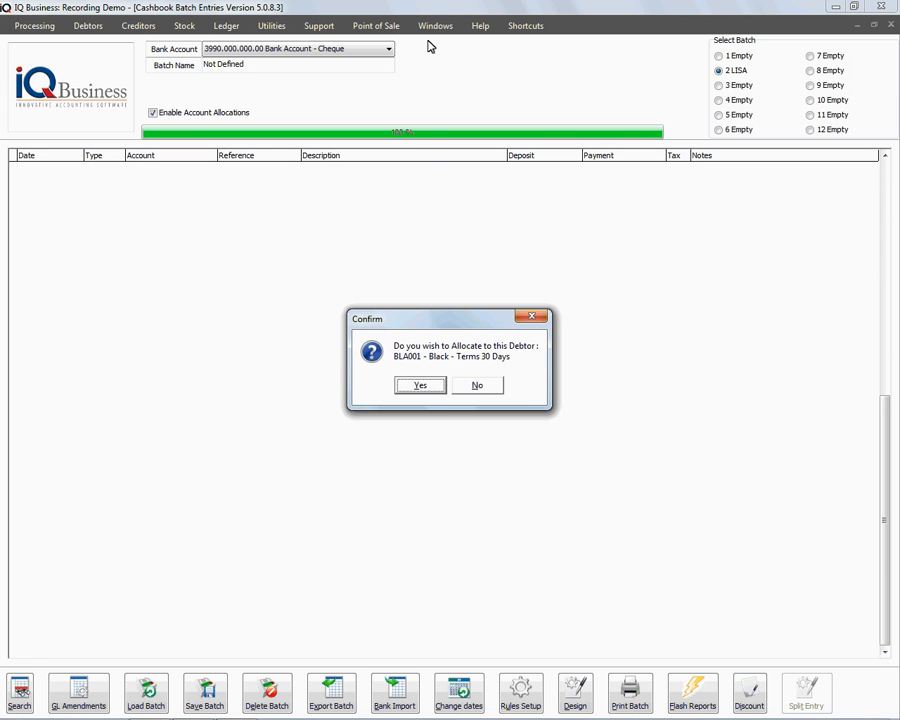
Allocate debtor Black's two open CREDIT TRA payments to INV101, INV51, INV54, INV77 and the December 2011 interest charge.
click(420, 386)
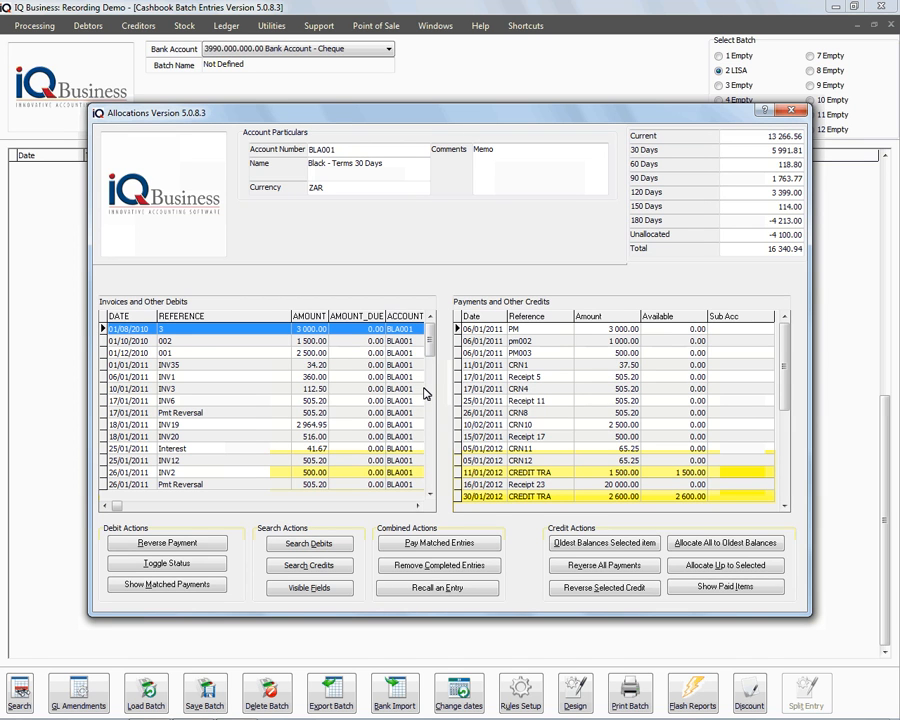
click(497, 476)
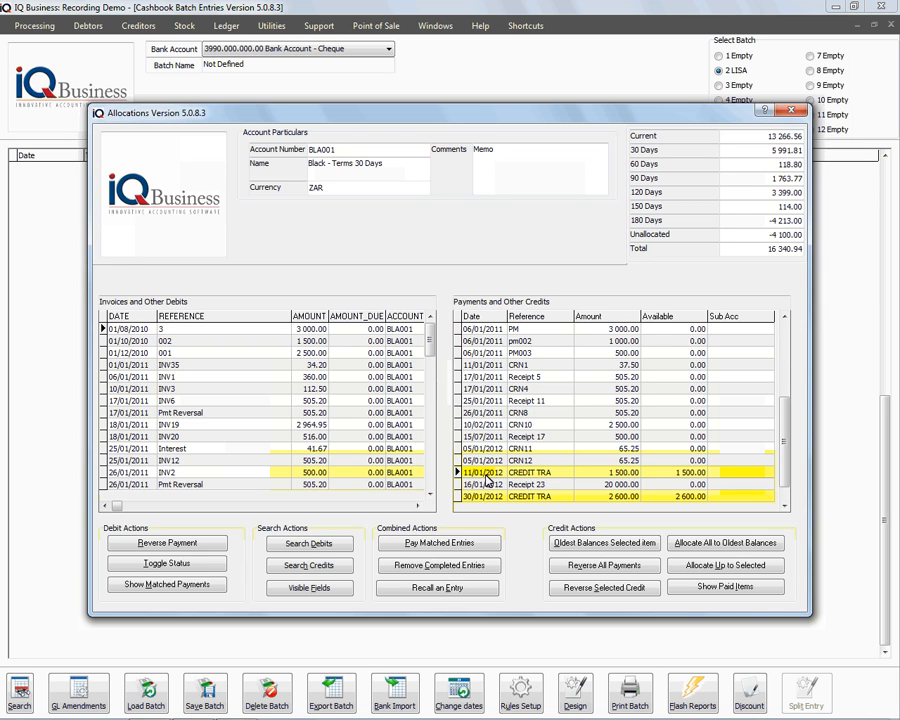
click(482, 499)
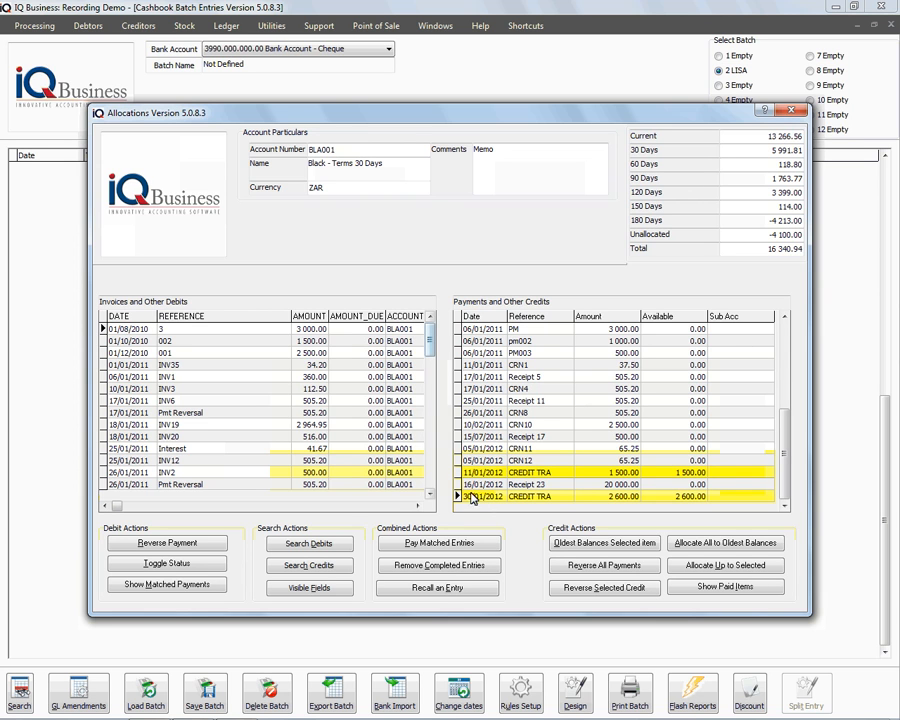
scroll(436, 336, down, 20)
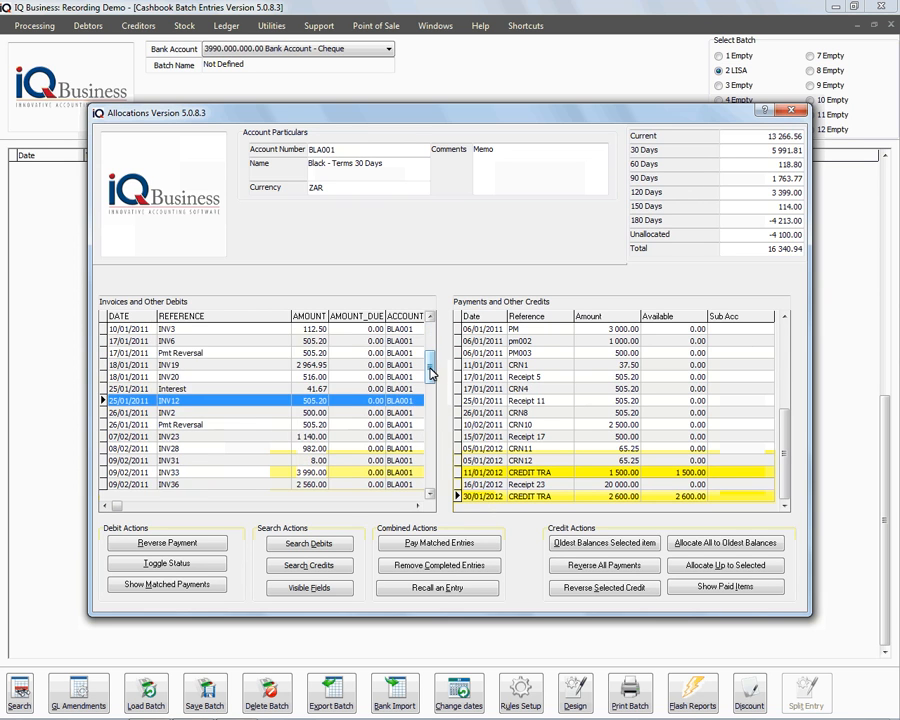
click(497, 475)
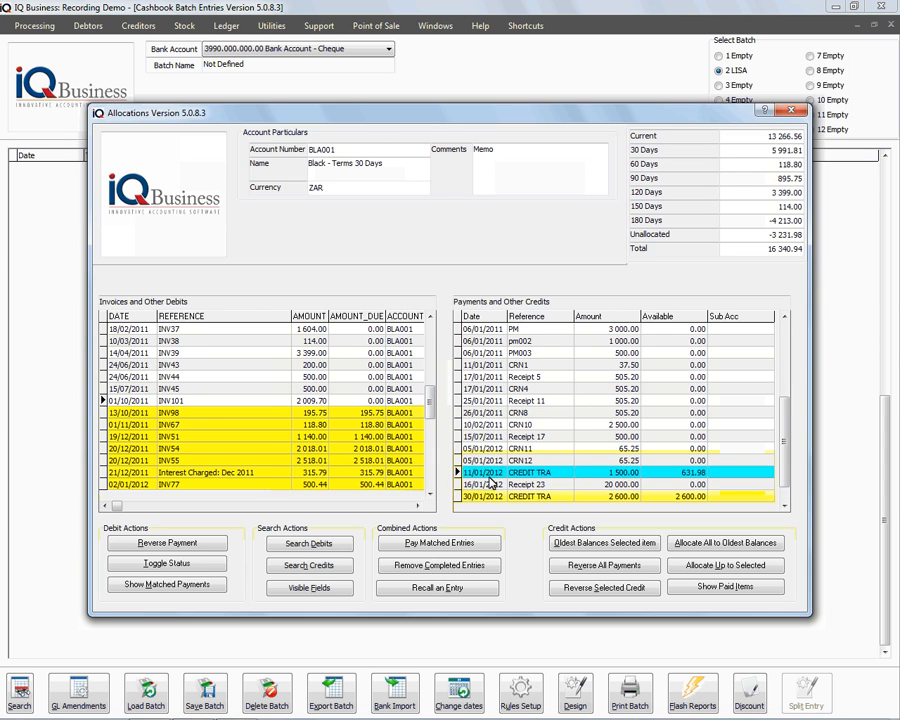
click(488, 497)
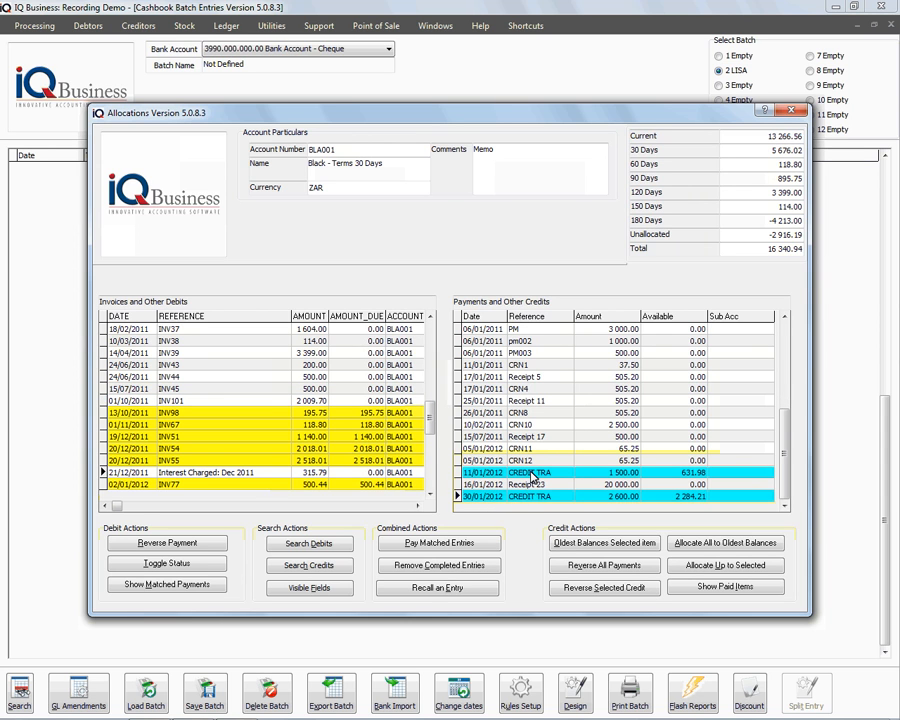
click(533, 476)
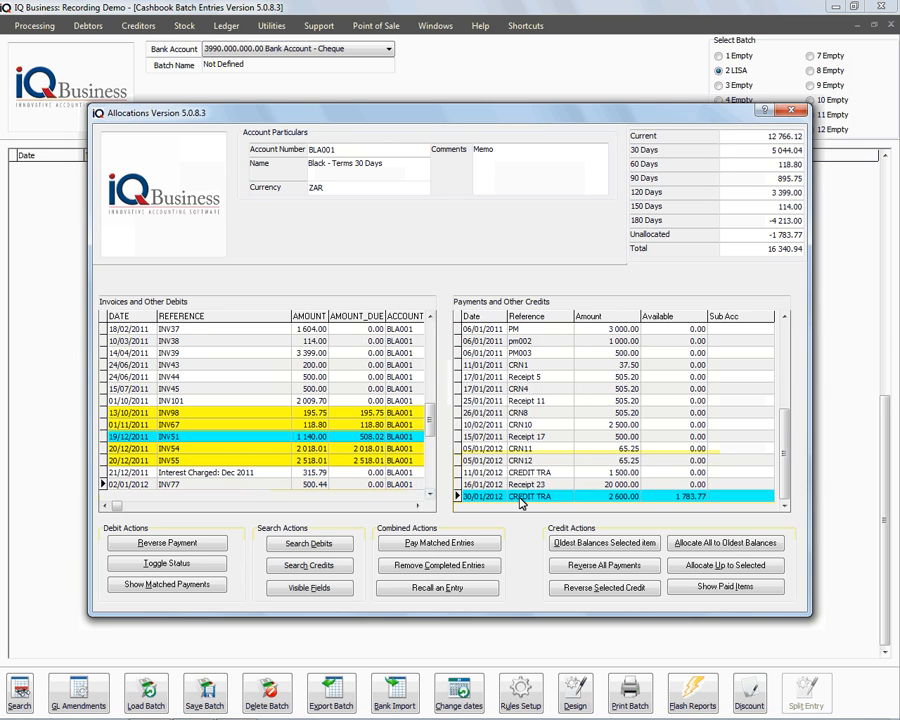
click(487, 500)
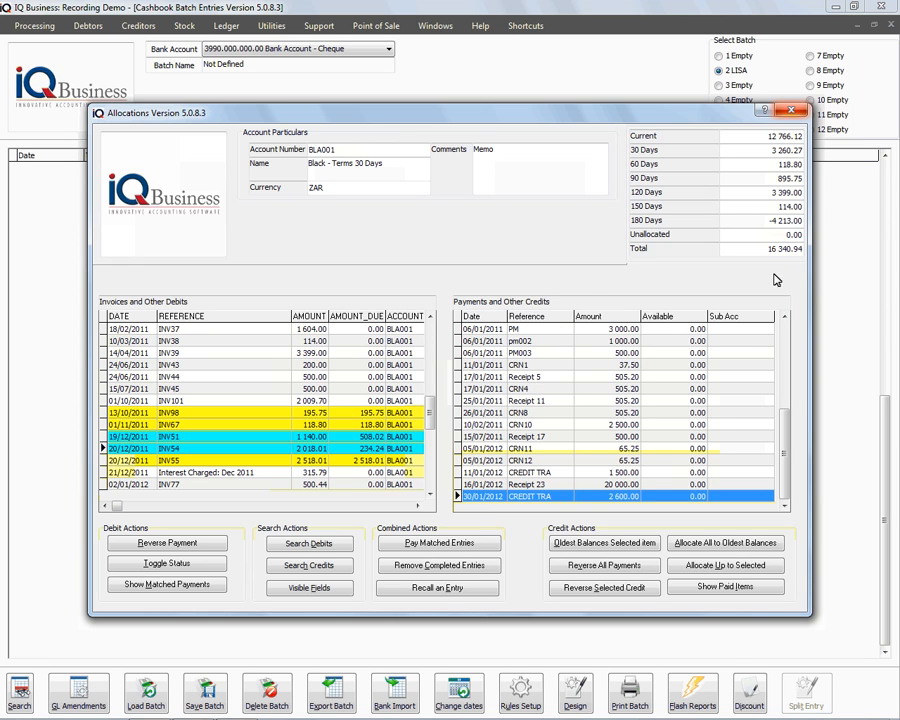
click(796, 110)
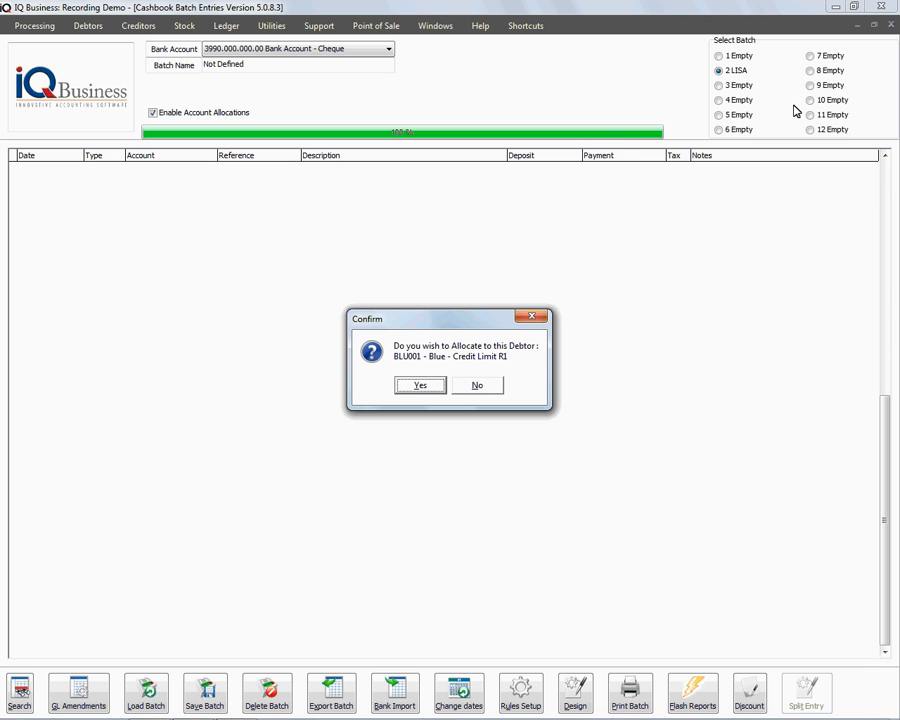
Skip allocation for debtor Blue and allocate debtor Green's 15/01/2012 IB PAYMENT to INV82.
click(475, 387)
click(422, 390)
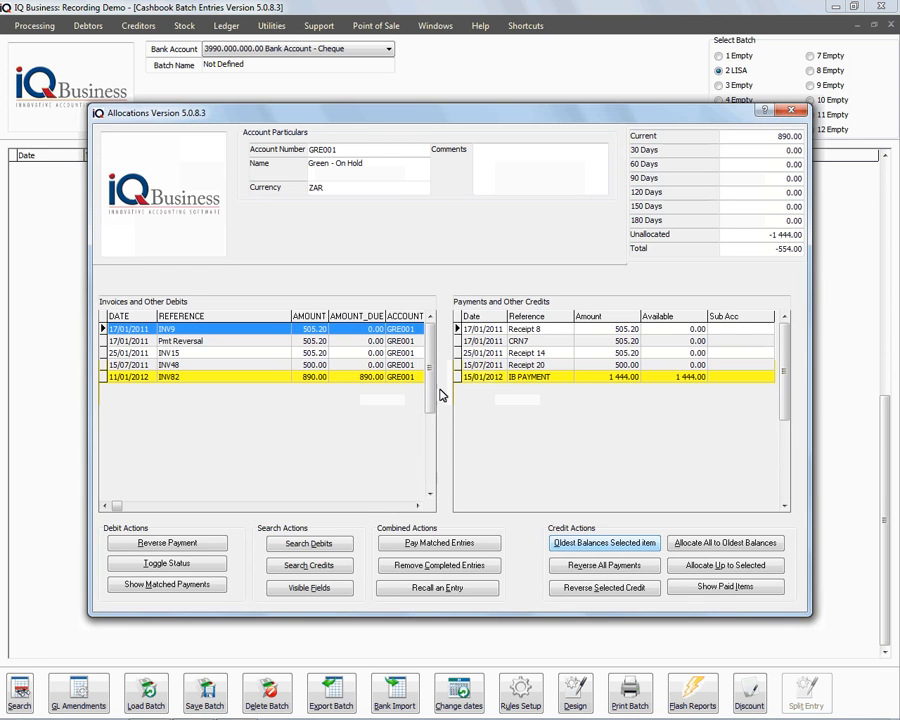
click(614, 545)
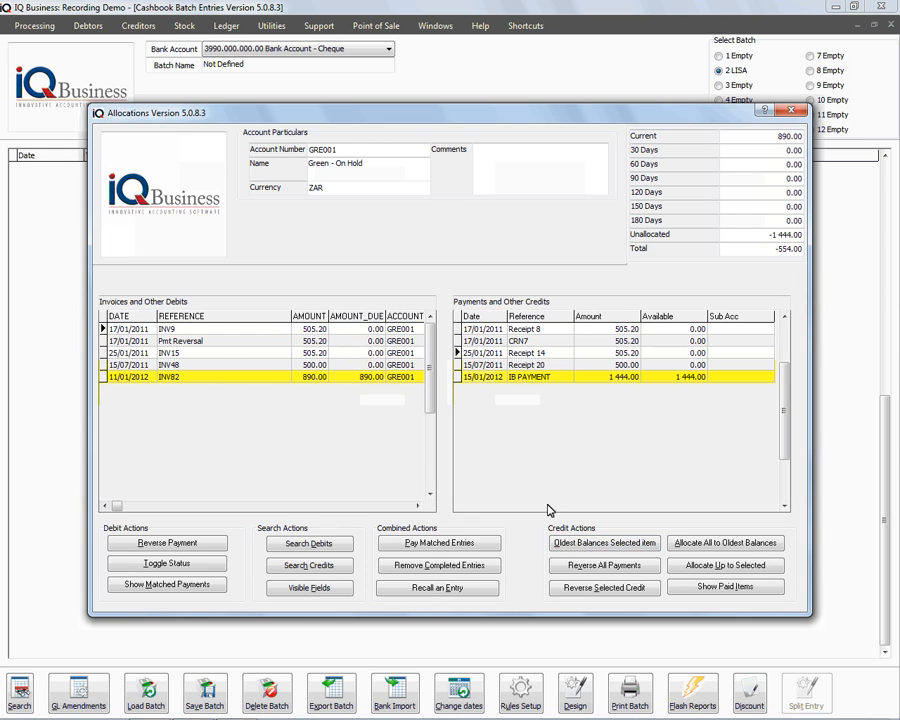
click(533, 378)
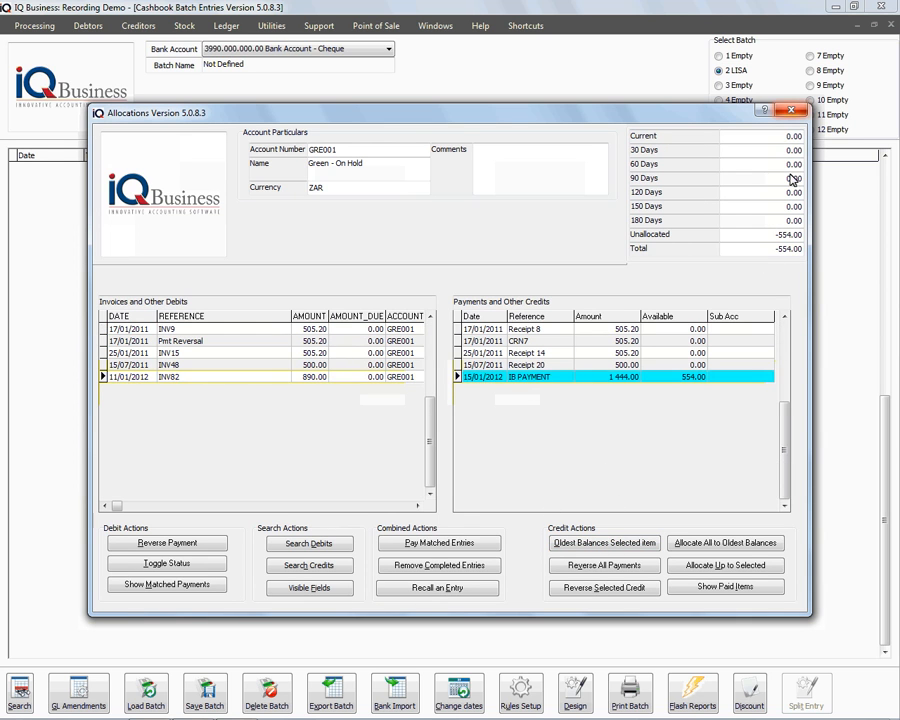
click(790, 110)
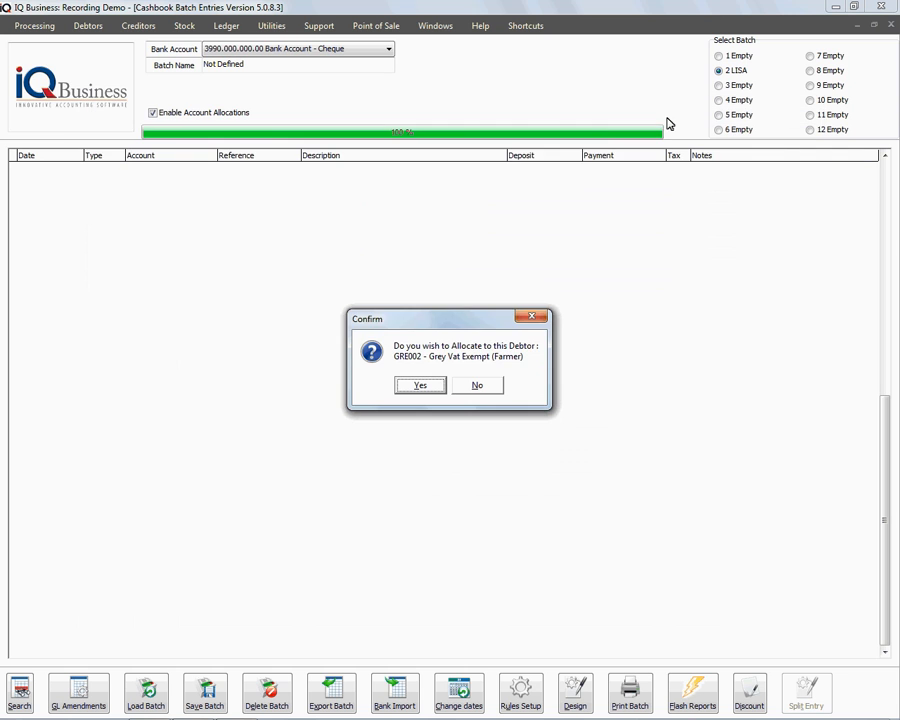
Allocate debtor Grey's 16/01/2012 CREDIT TRA payment to the oldest balances using the allocate-all function.
click(418, 386)
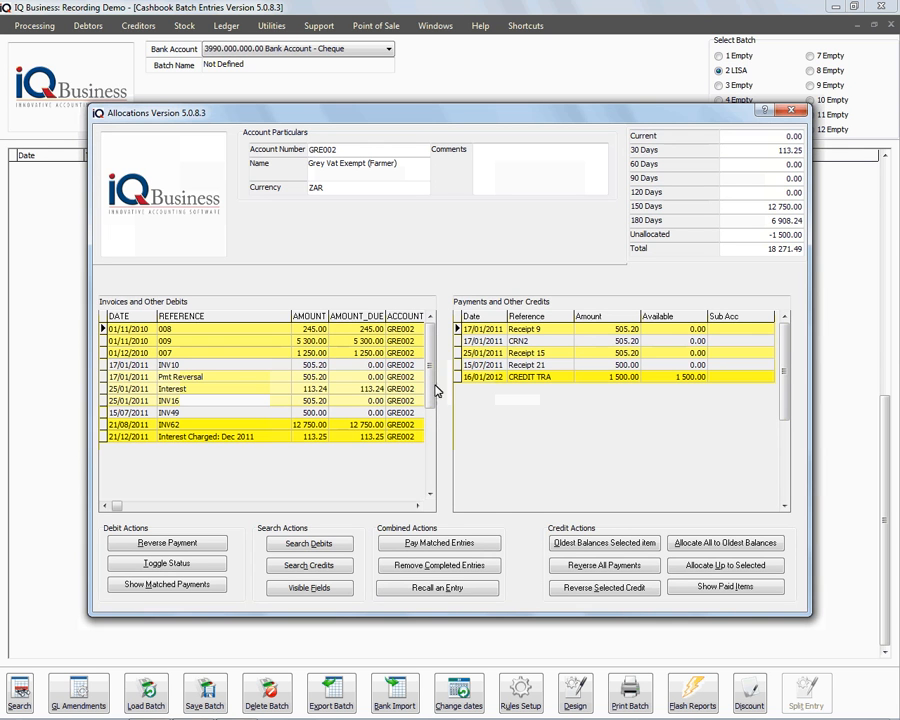
click(532, 377)
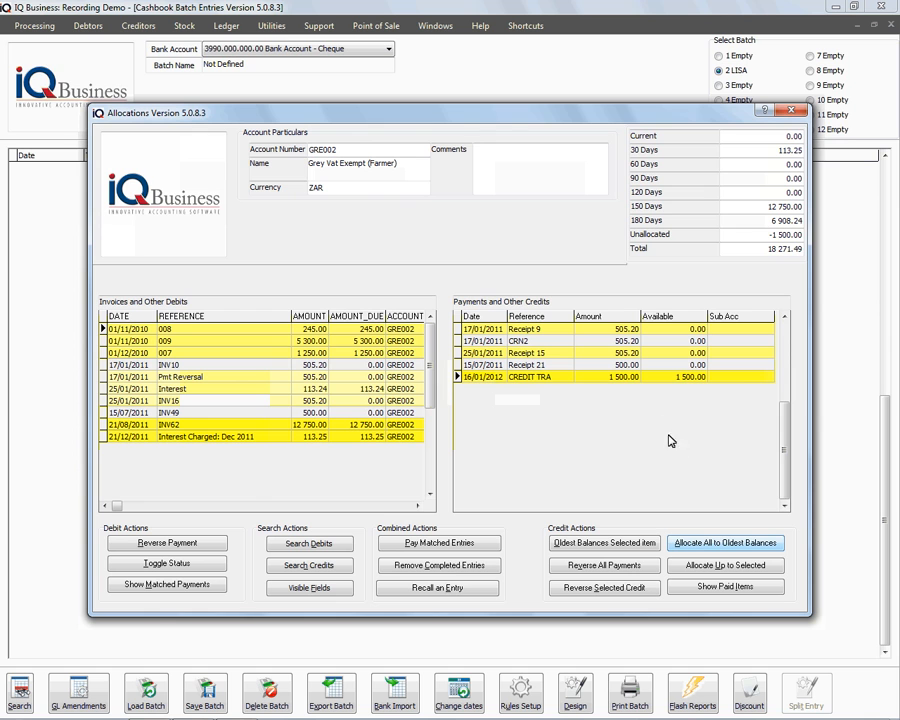
click(698, 542)
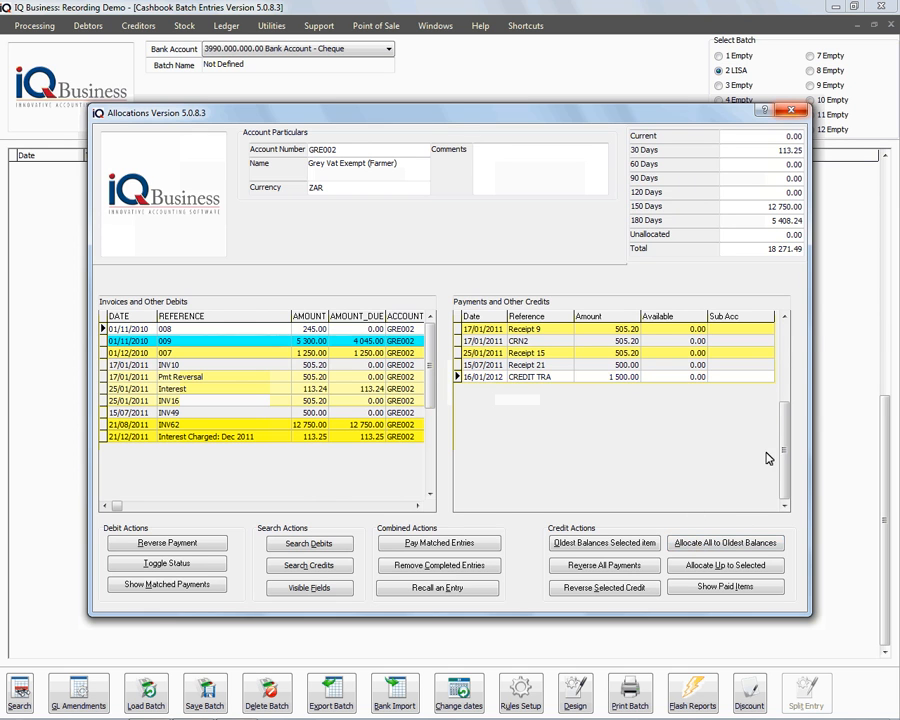
click(792, 110)
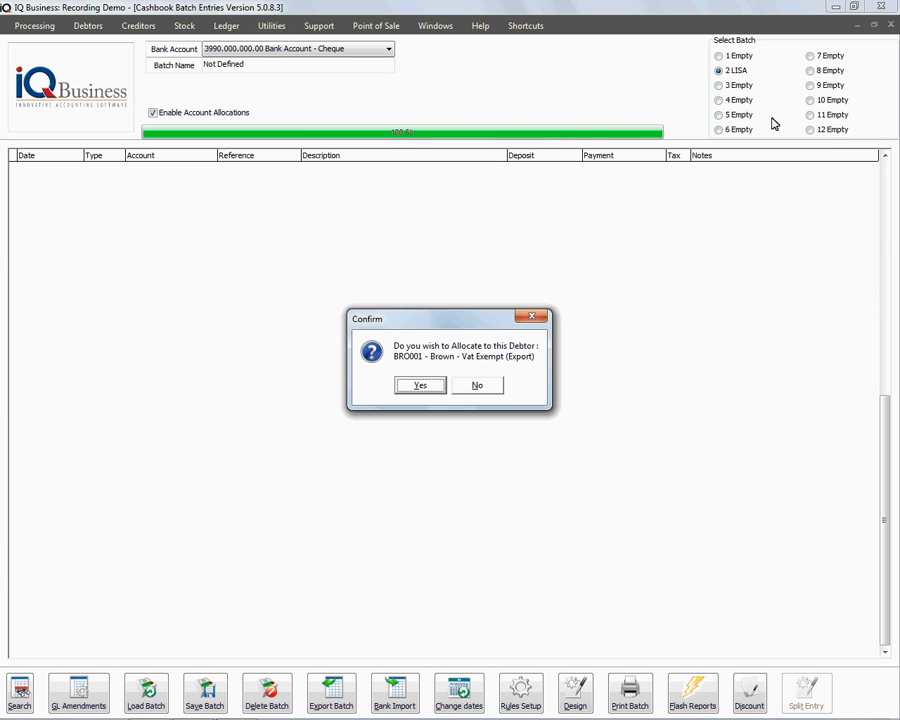
Skip allocation for debtor Brown and allocate The Bargain Store - Head Office's 21/01/2012 IB PAYMENT to INV22.
click(480, 387)
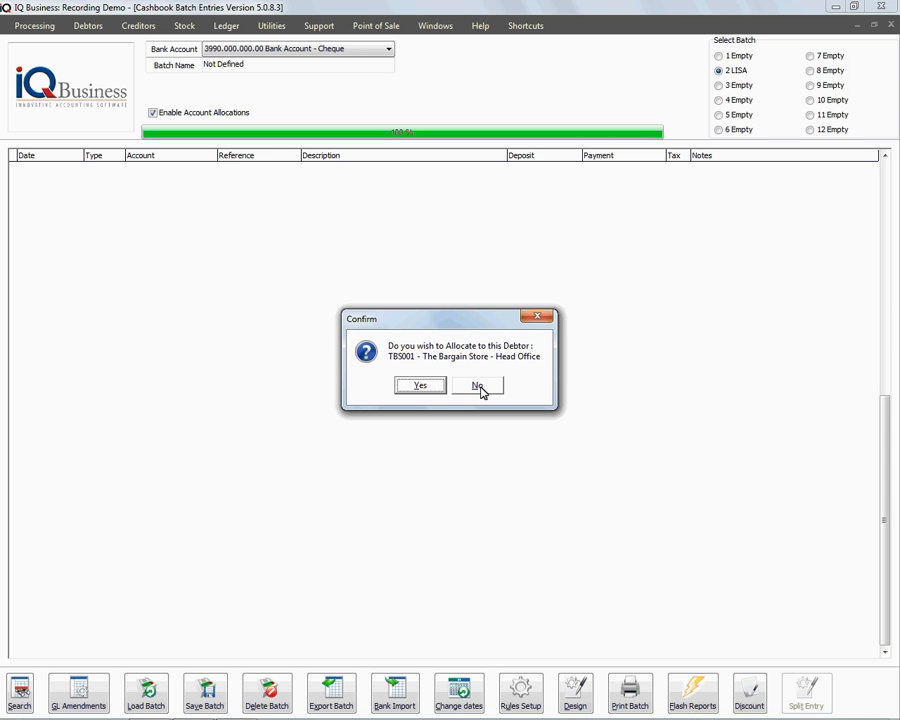
click(424, 388)
click(513, 333)
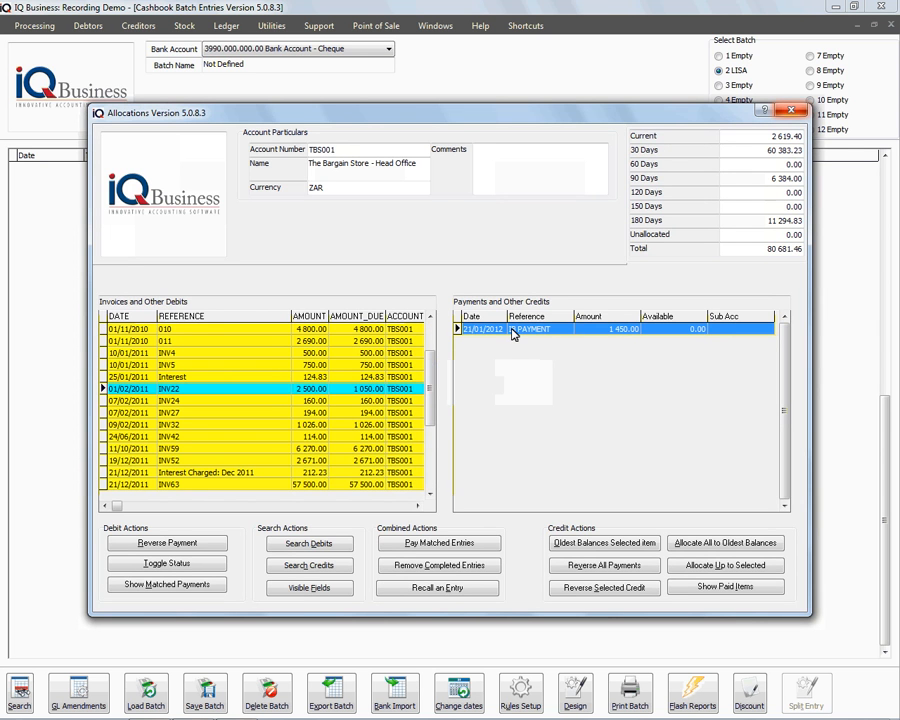
click(790, 112)
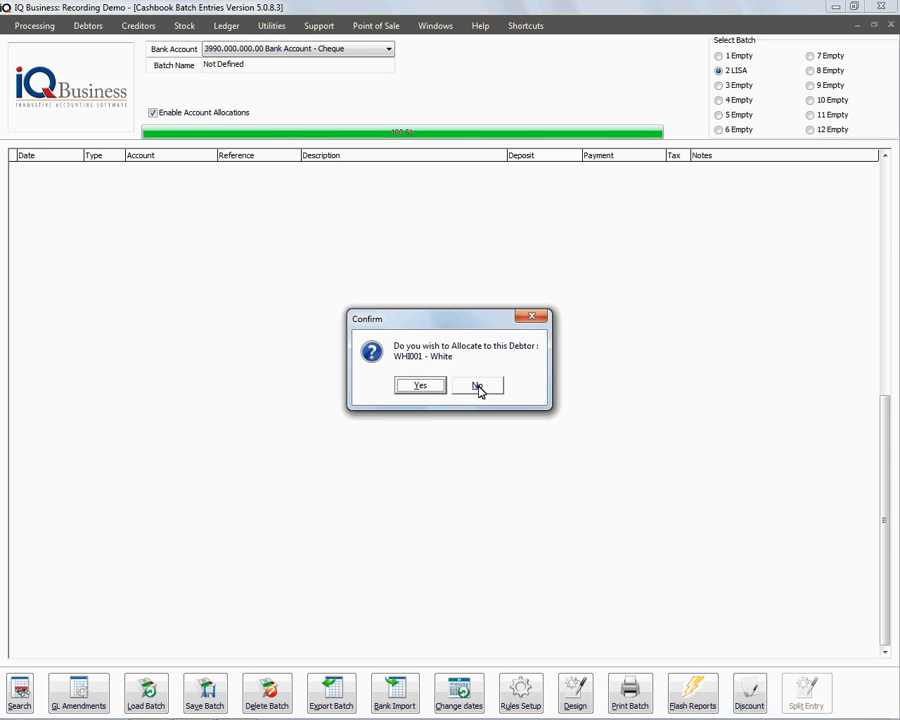
Skip allocation for debtor White and check debtor Black's allocations for any remaining available credits.
click(421, 386)
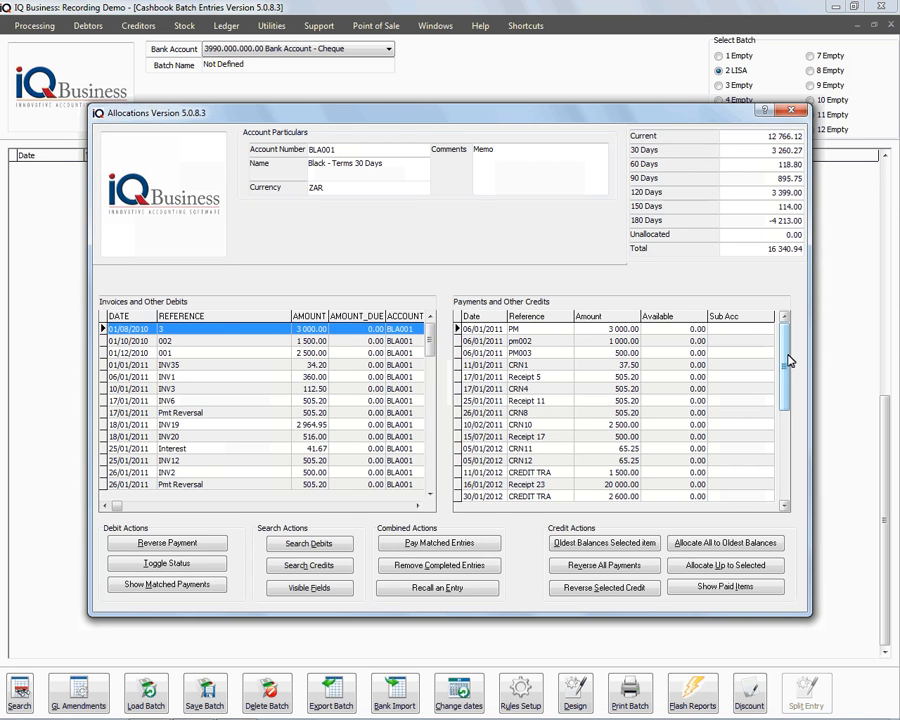
drag(787, 448, 787, 412)
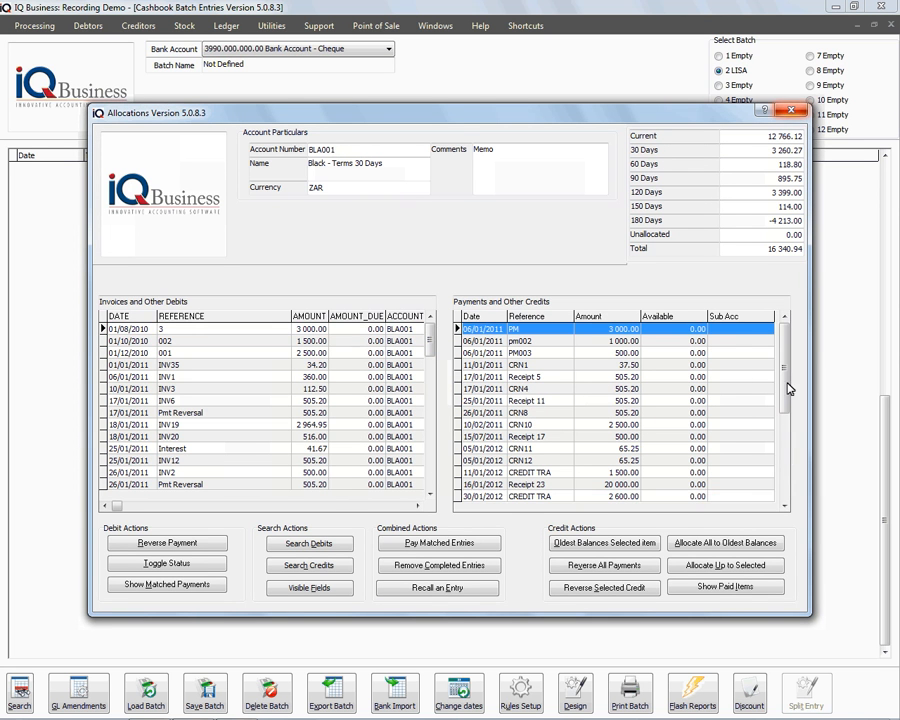
click(791, 110)
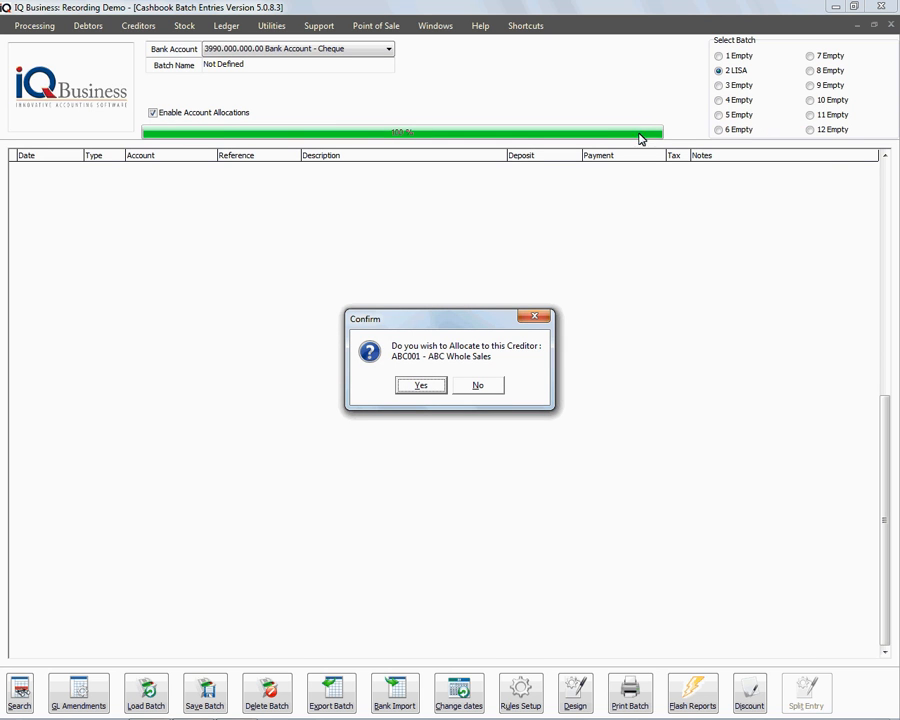
Allocate the 14/01/2012 MAGTAPE CR payment of creditor ABC Whole Sales to INV124.
click(421, 388)
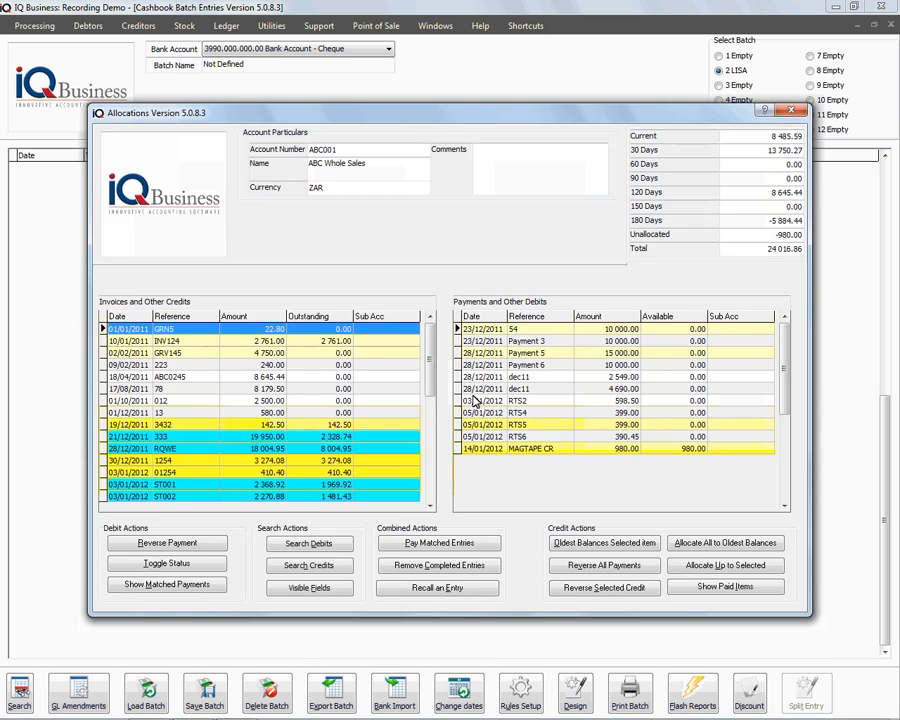
double_click(507, 451)
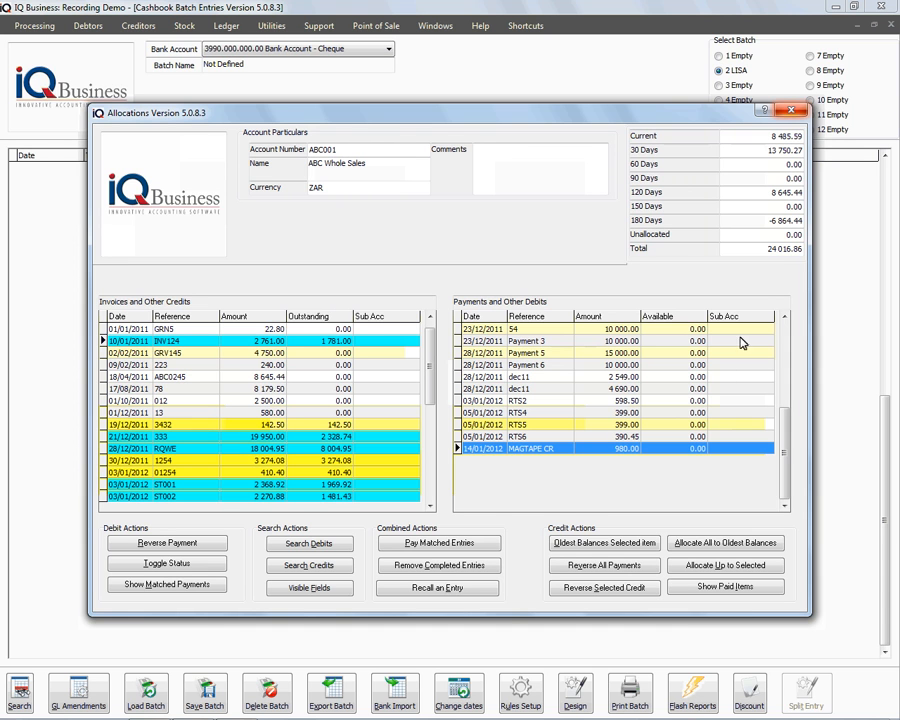
click(792, 113)
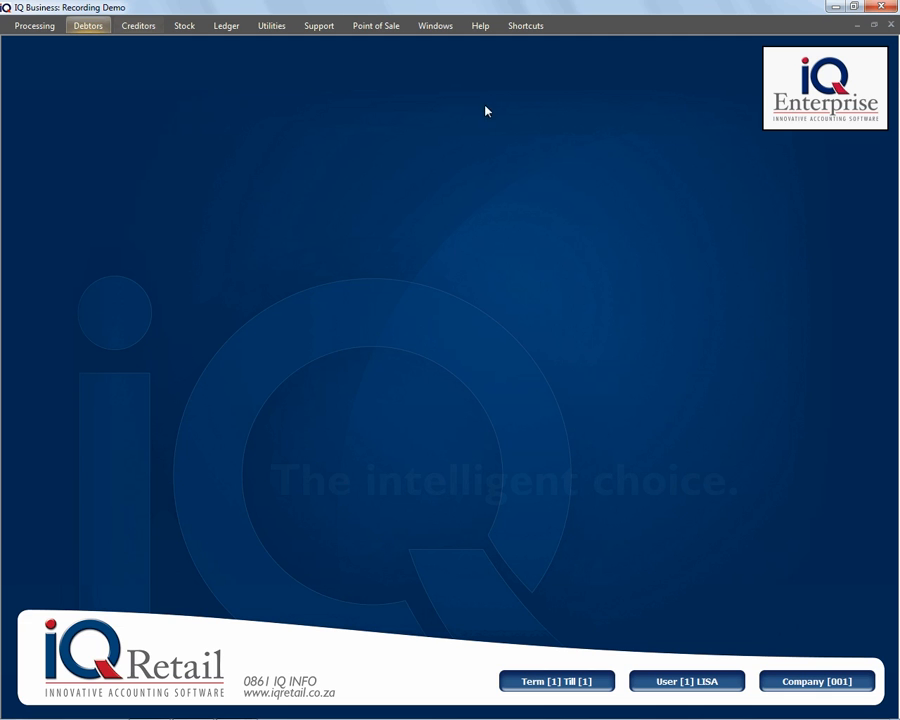
Open the debtors allocations list and review which accounts still have unallocated entries.
click(80, 29)
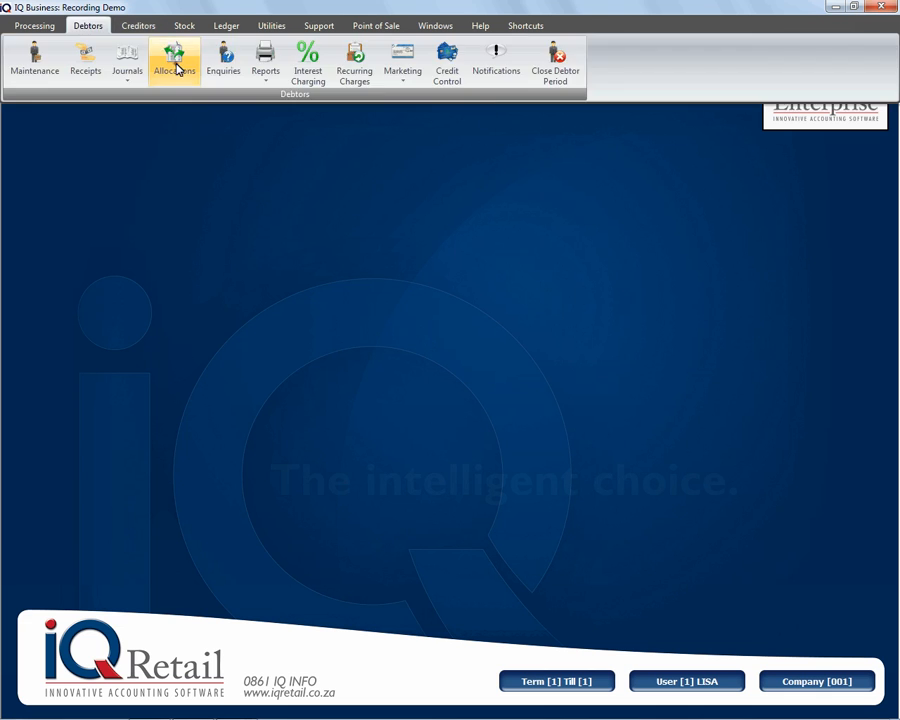
click(175, 62)
click(468, 309)
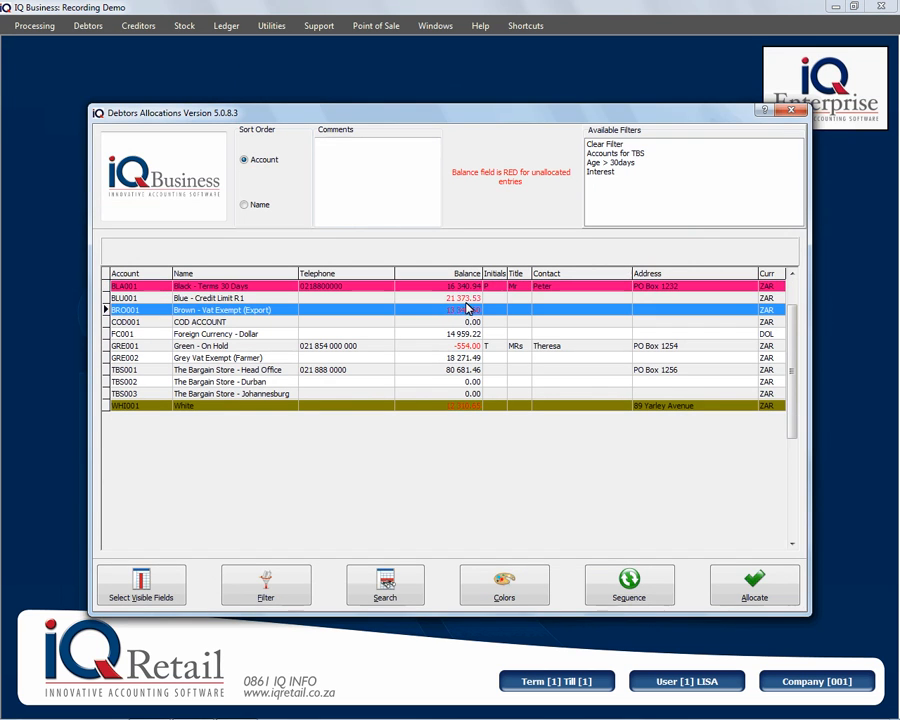
click(461, 346)
click(453, 299)
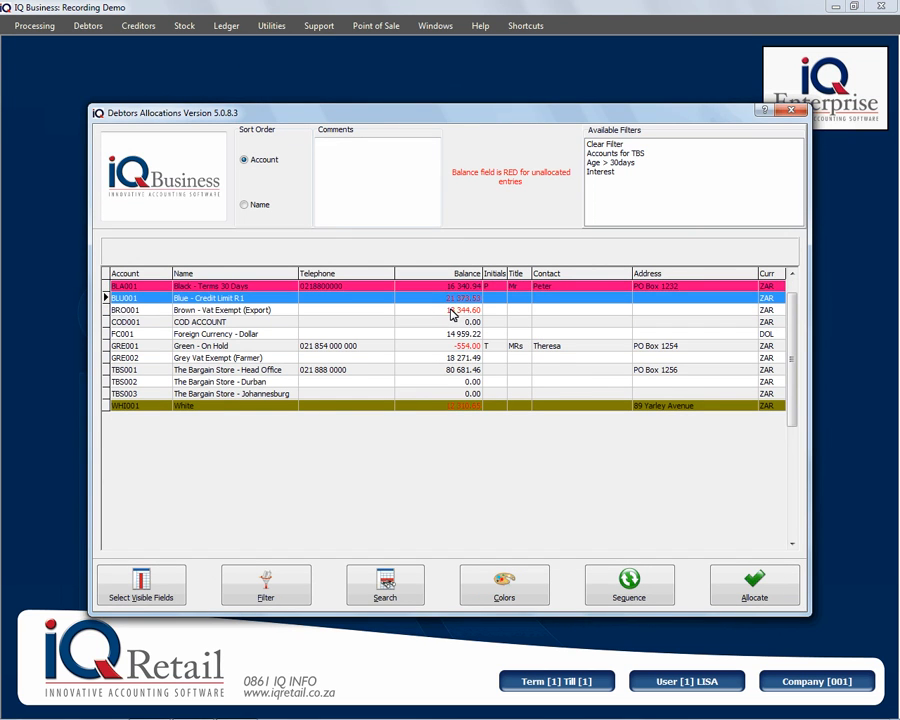
click(451, 310)
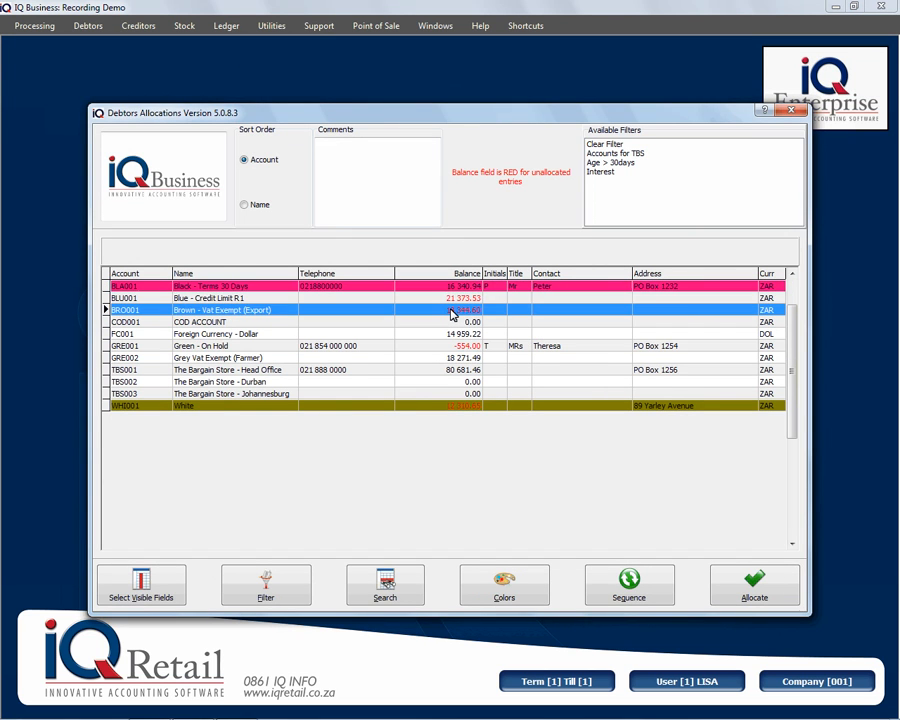
click(481, 348)
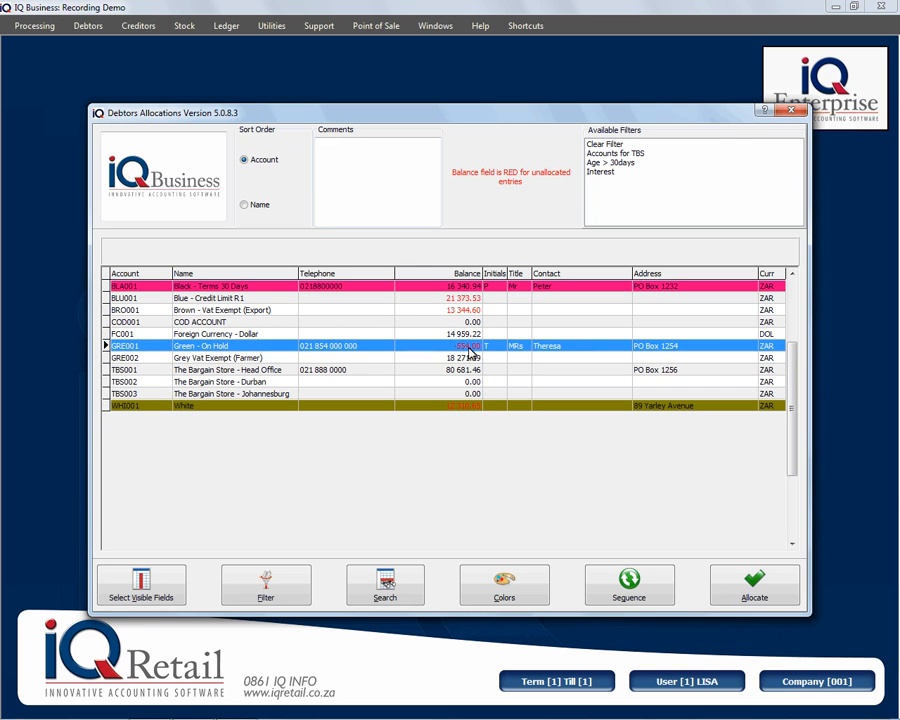
click(424, 288)
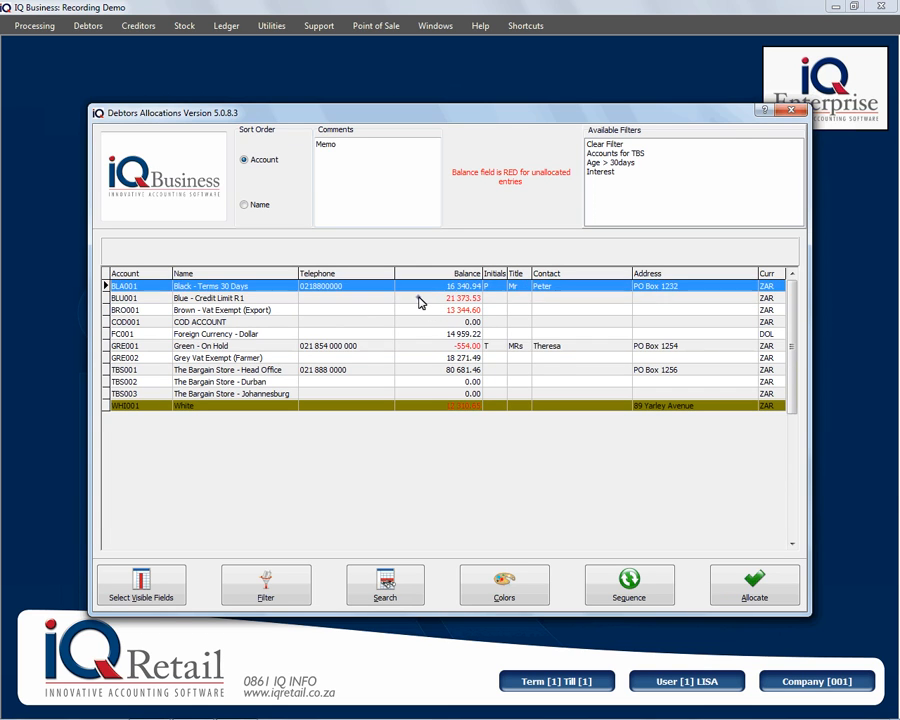
Allocate debtor Blue's 12/01/2012 ELECTRONIC payment to INV26 and close the debtors allocations.
click(418, 301)
double_click(417, 302)
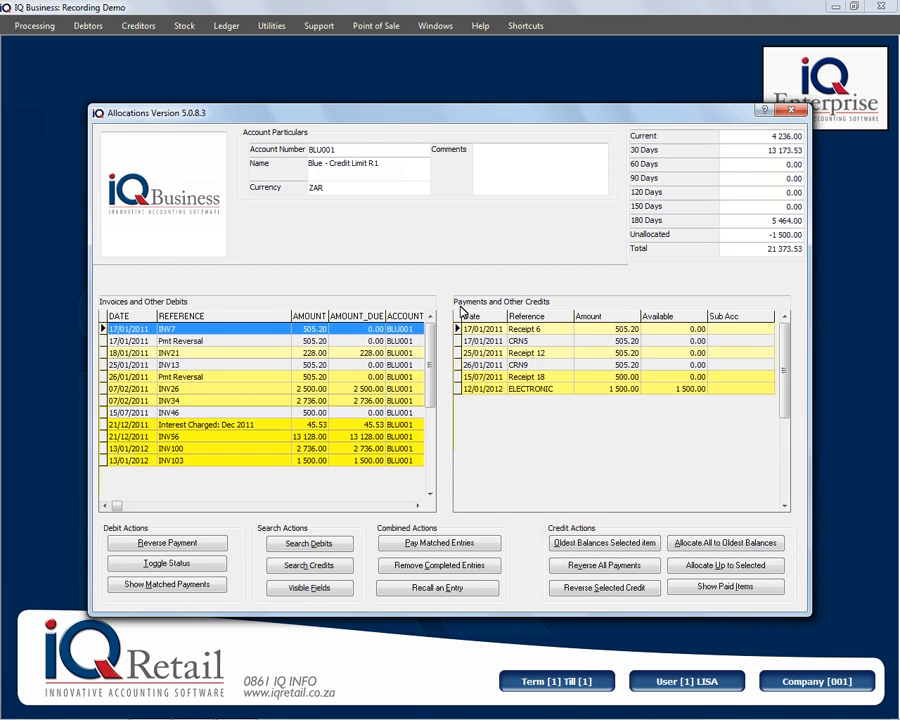
click(510, 392)
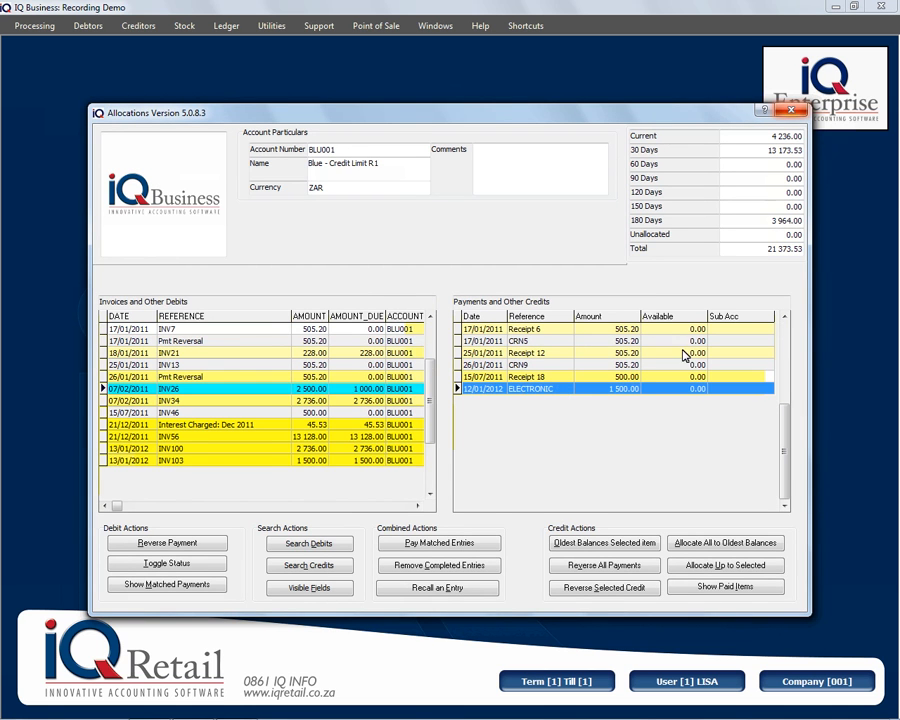
click(791, 111)
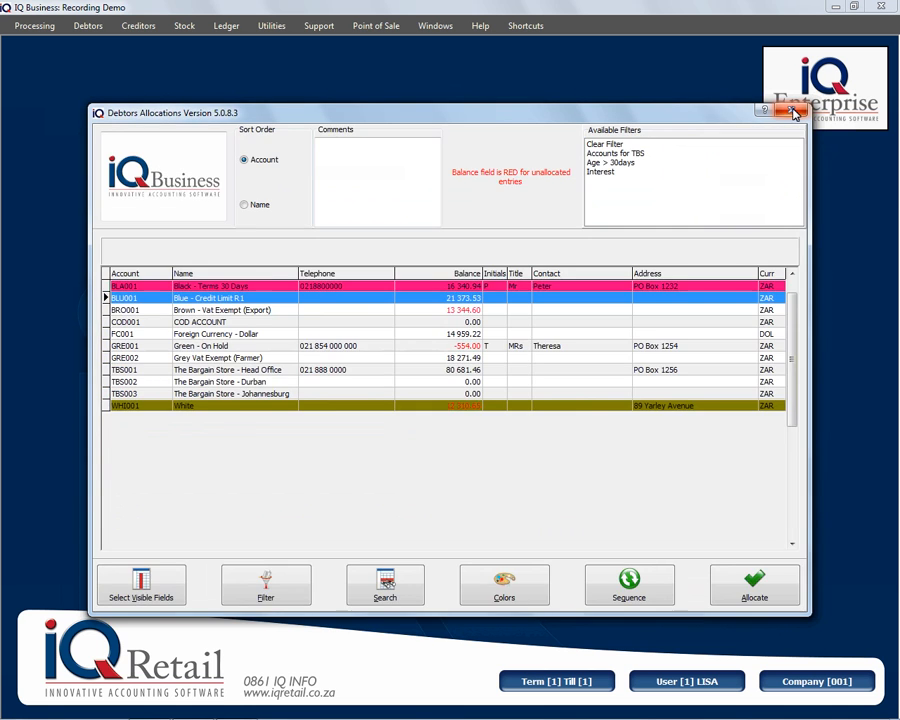
click(793, 112)
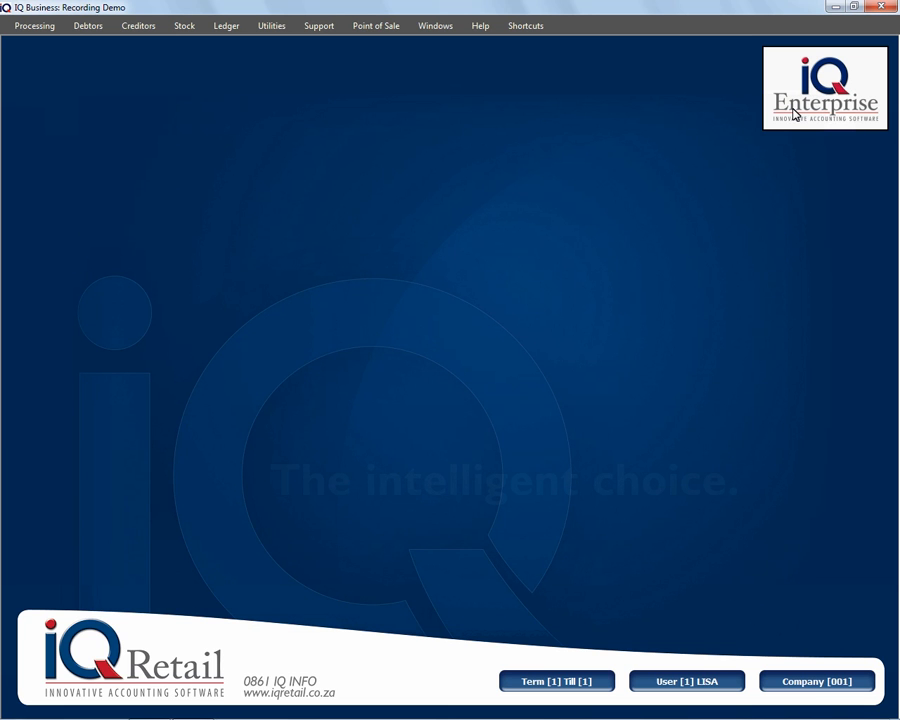